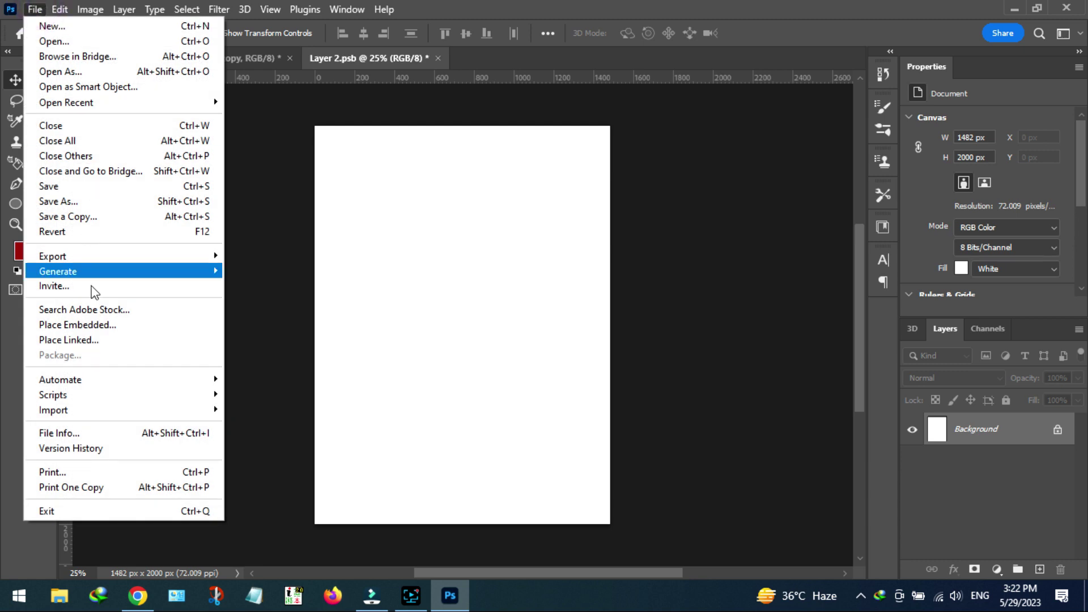
left_click(93, 325)
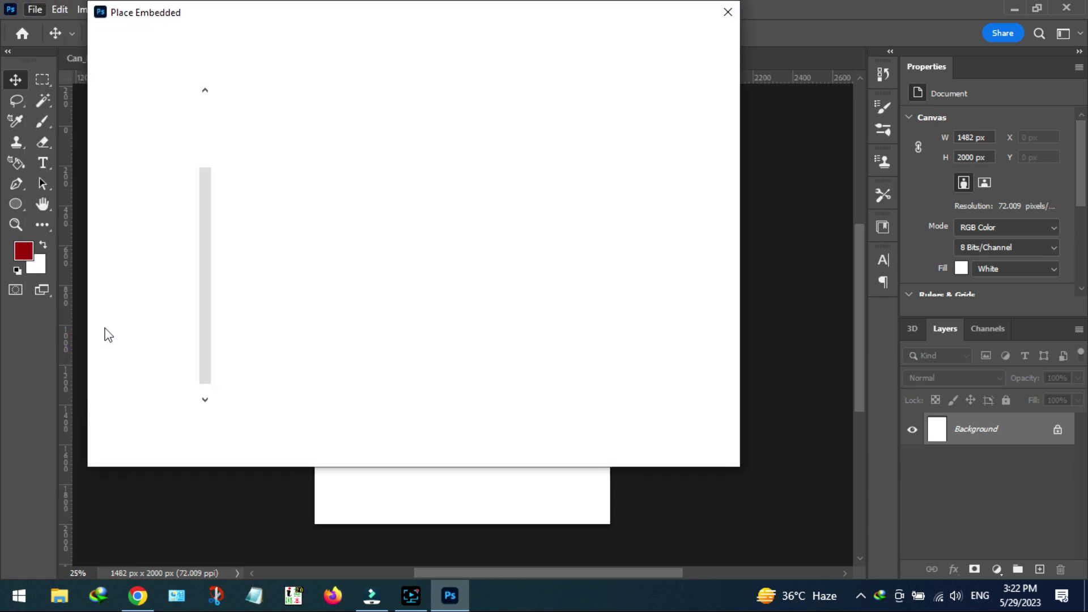
double_click(257, 266)
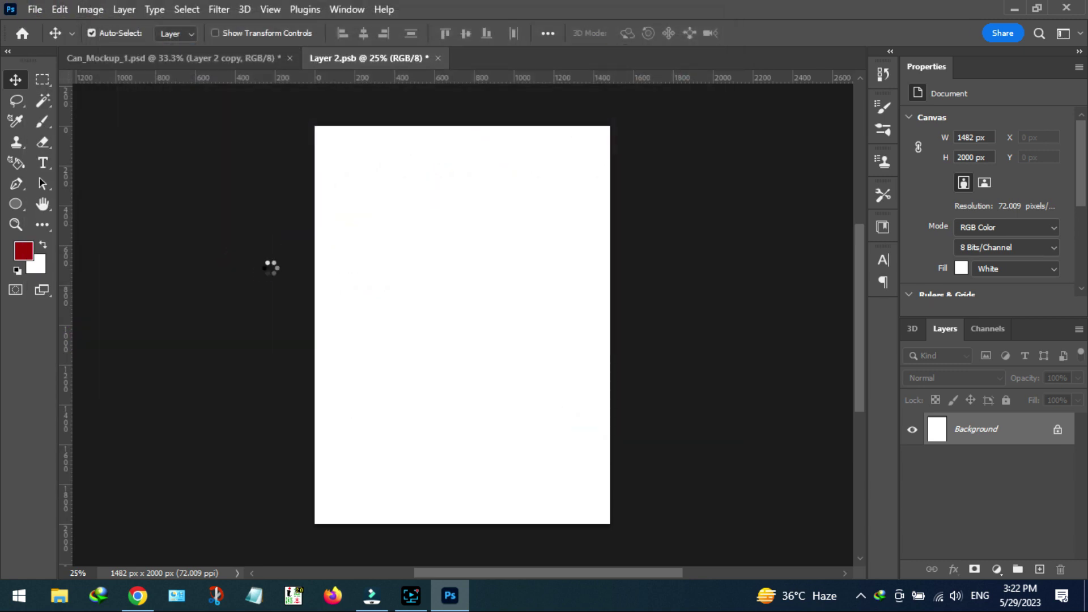
left_click_drag(411, 291, 105, 179)
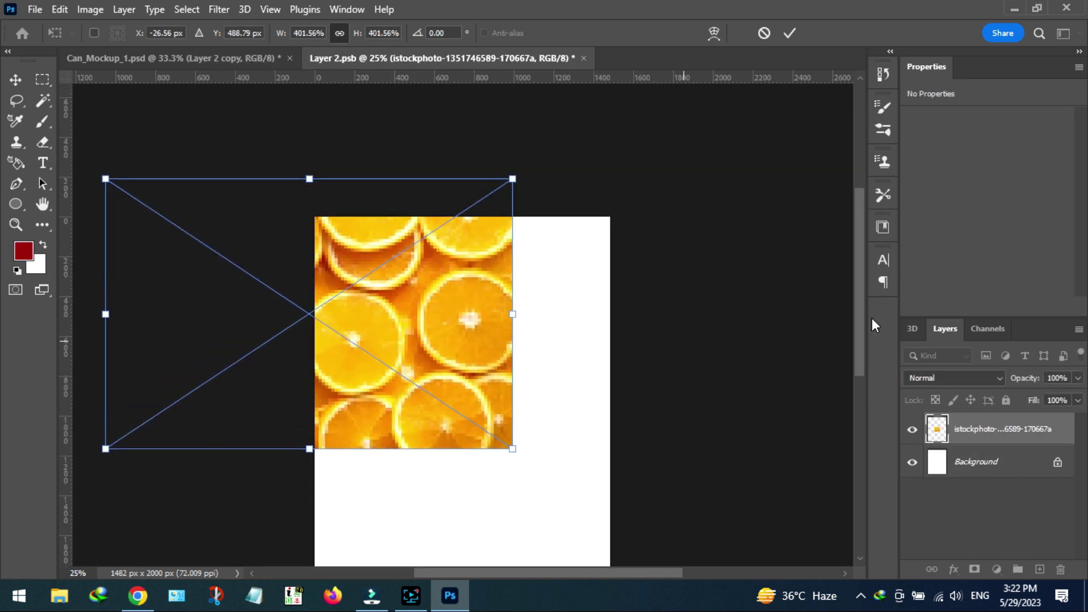
left_click_drag(858, 311, 858, 349)
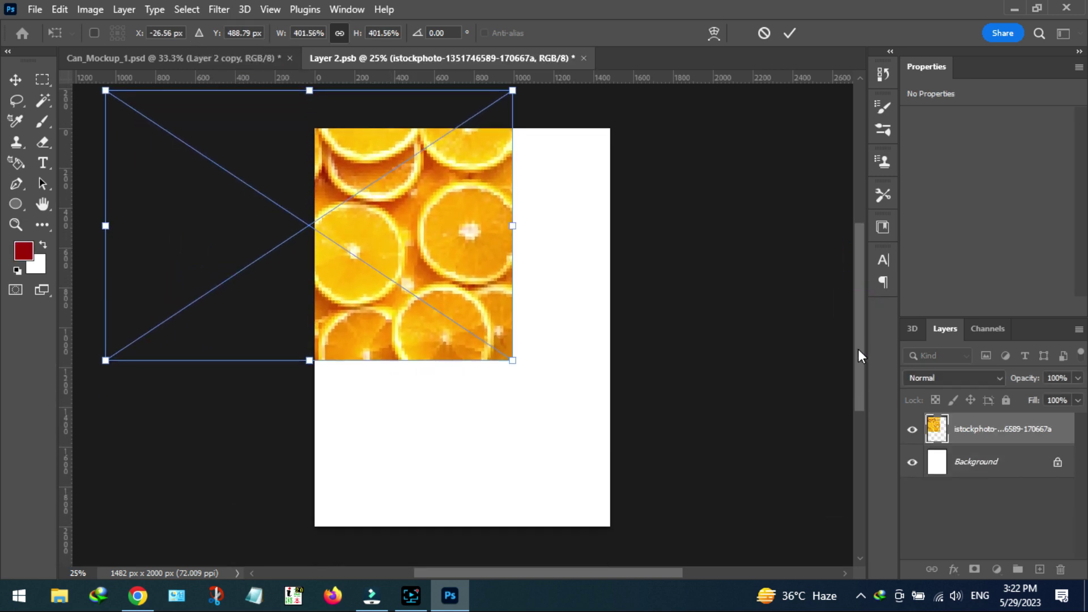
left_click_drag(512, 363, 829, 512)
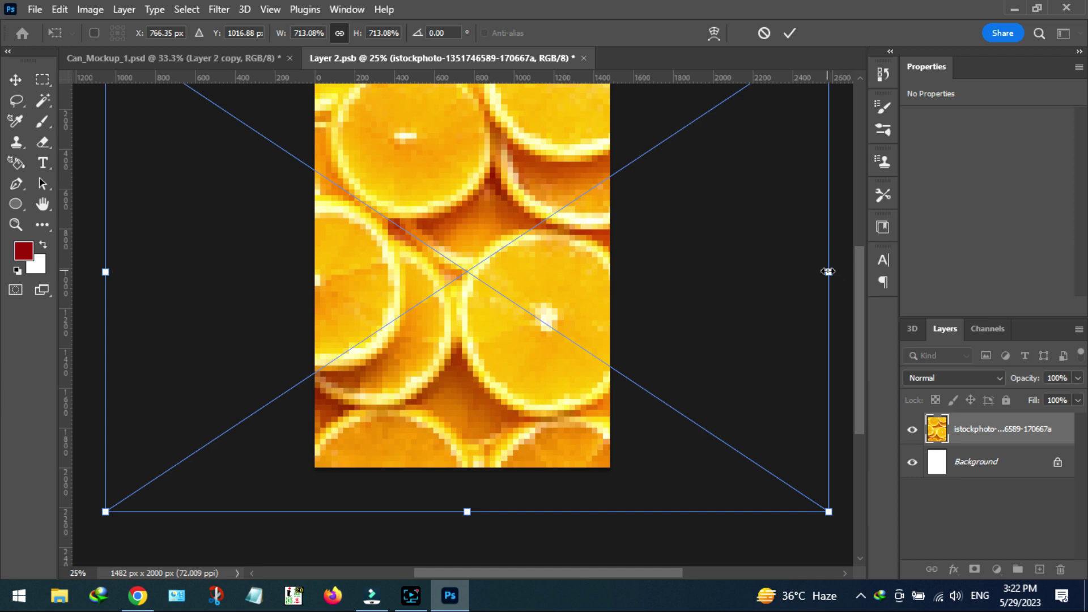
key("Return")
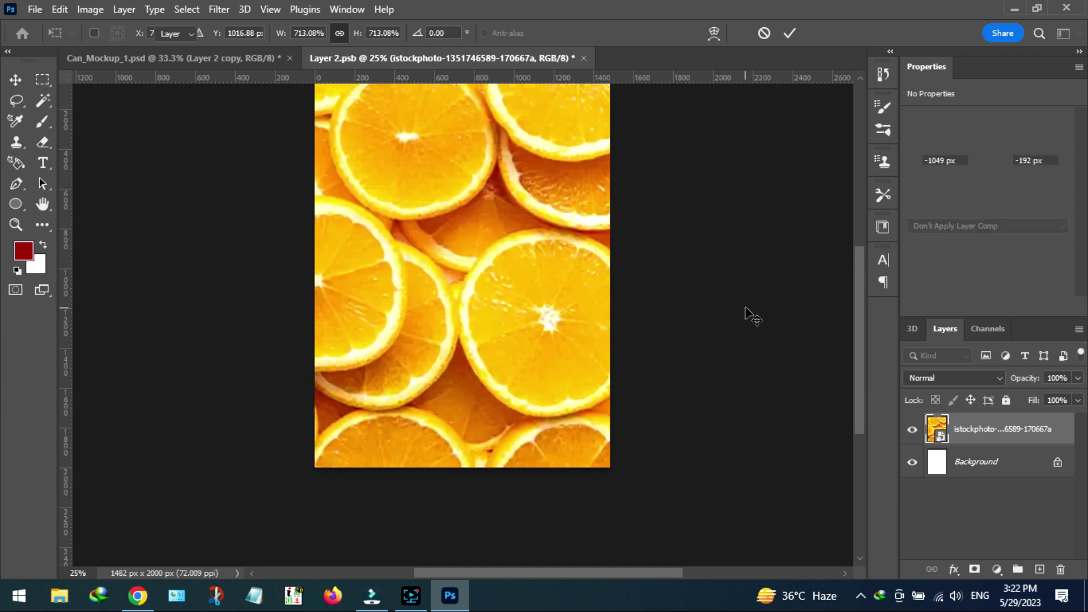
left_click_drag(859, 389, 862, 372)
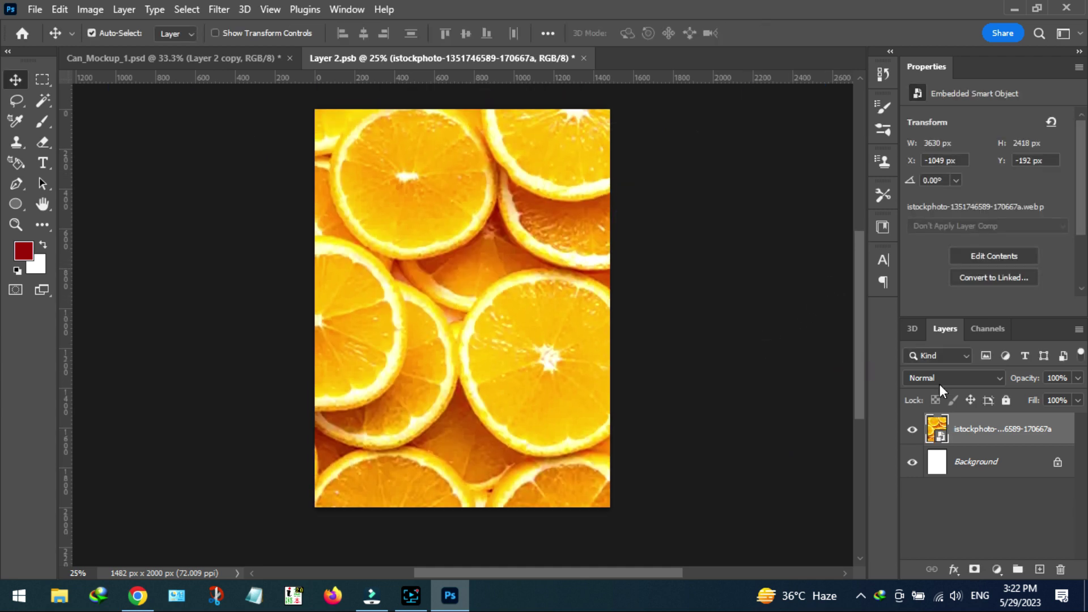
Step: Lower the orange-slices layer's opacity to 76%
left_click(1078, 378)
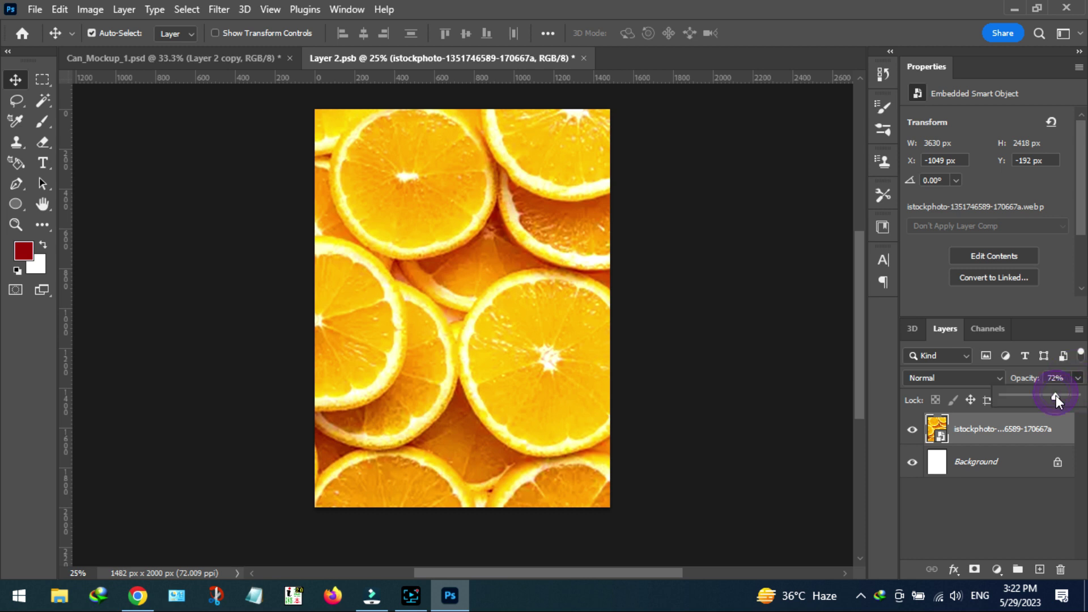
mouse_move(1056, 396)
left_mouse_down()
mouse_move(1046, 397)
mouse_move(1059, 397)
left_mouse_up()
left_click(1053, 399)
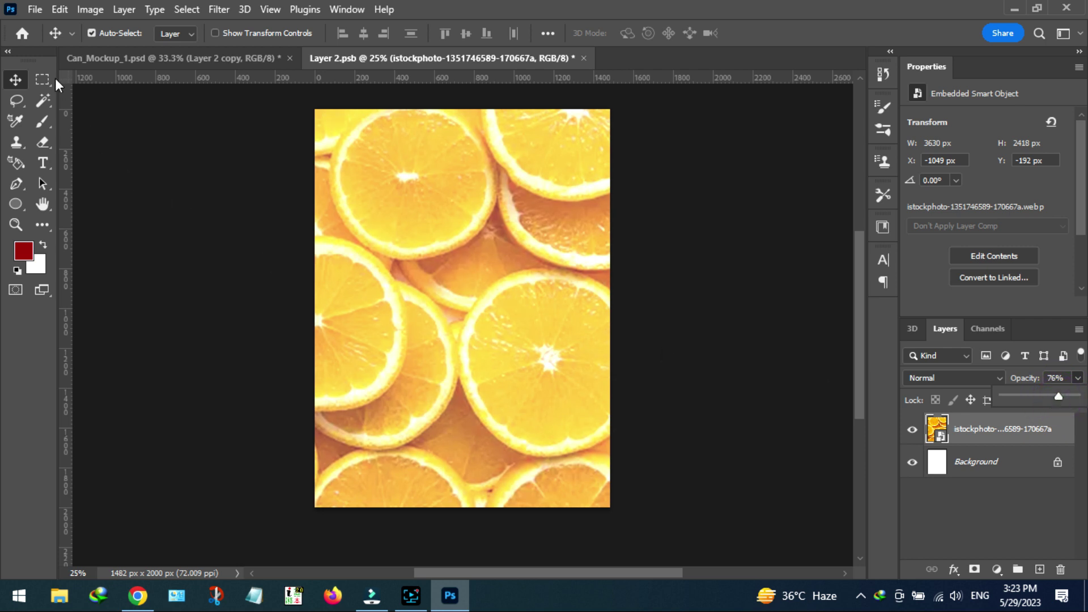
Step: Place the OrangeJuiceLabel image as an embedded object at 100% size in the middle of the canvas
left_click(35, 9)
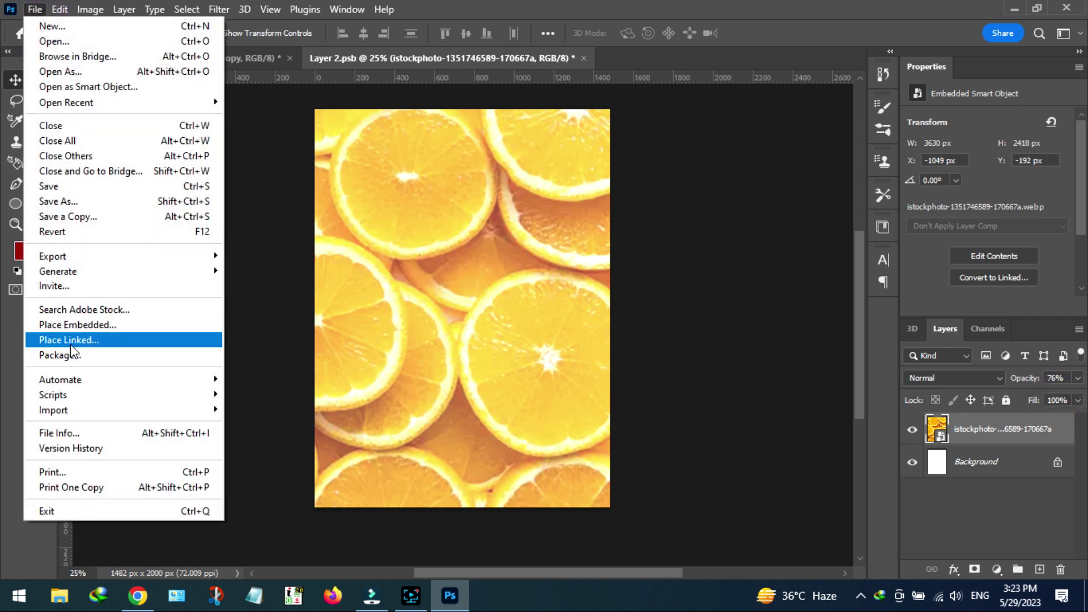
left_click(72, 327)
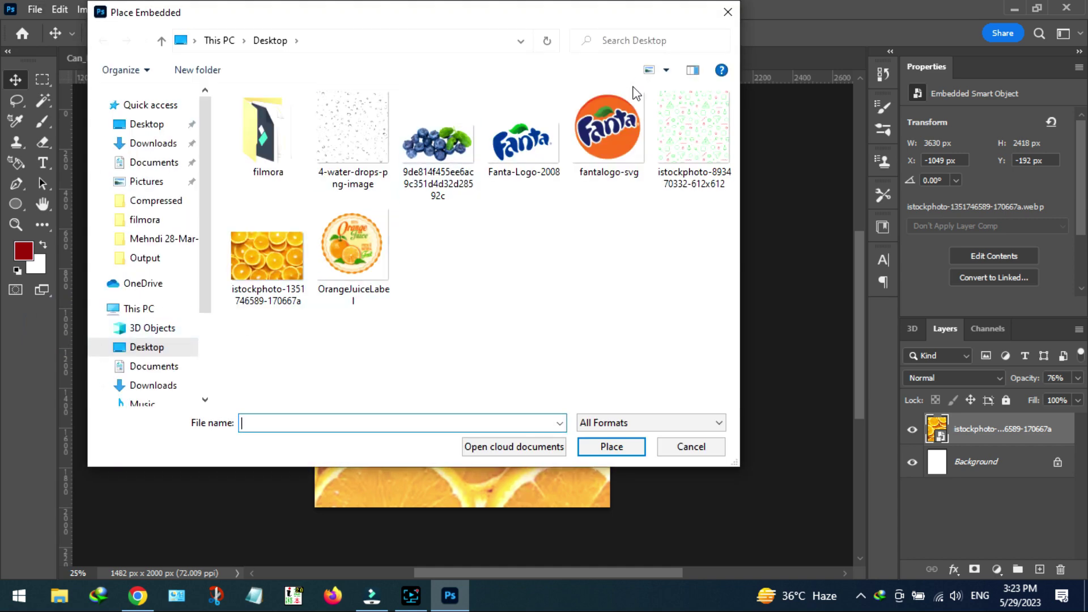
left_click(352, 252)
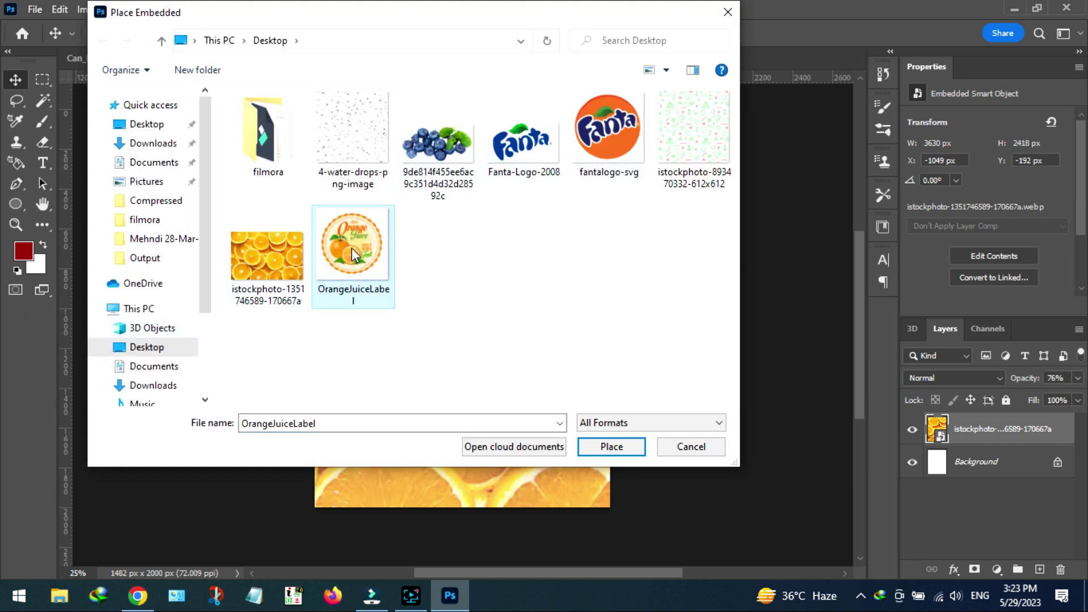
double_click(352, 247)
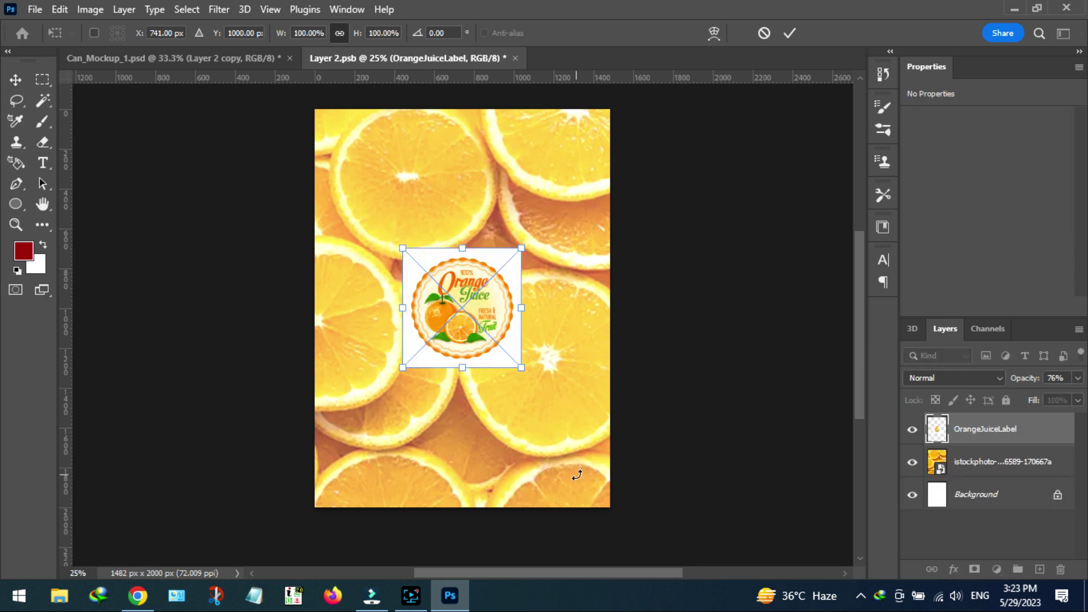
key("Return")
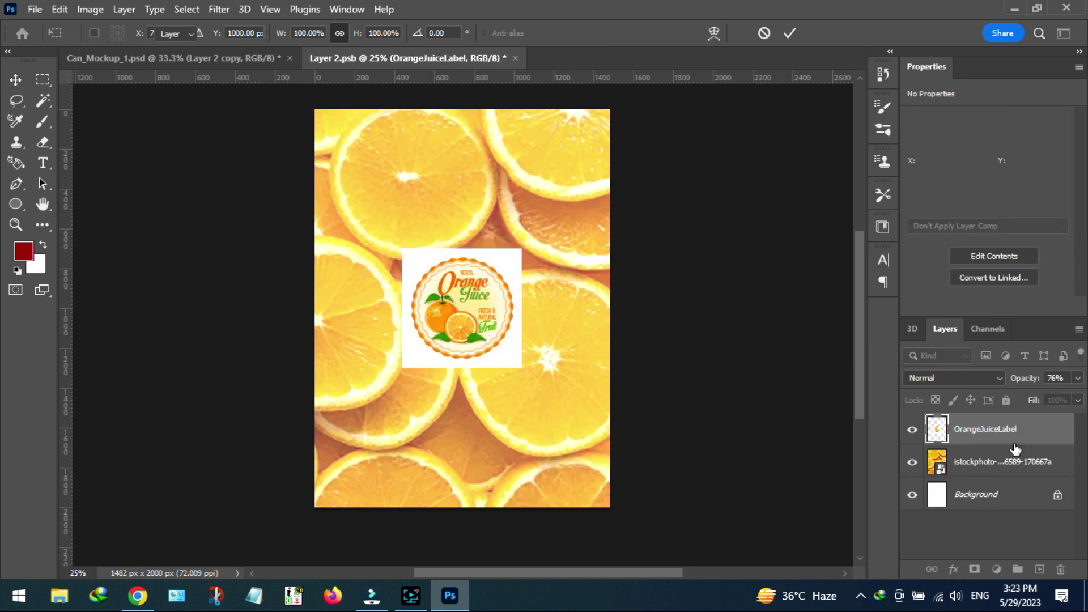
Step: Rasterize the OrangeJuiceLabel layer and delete its white background around the round badge with the Magic Wand
right_click(984, 422)
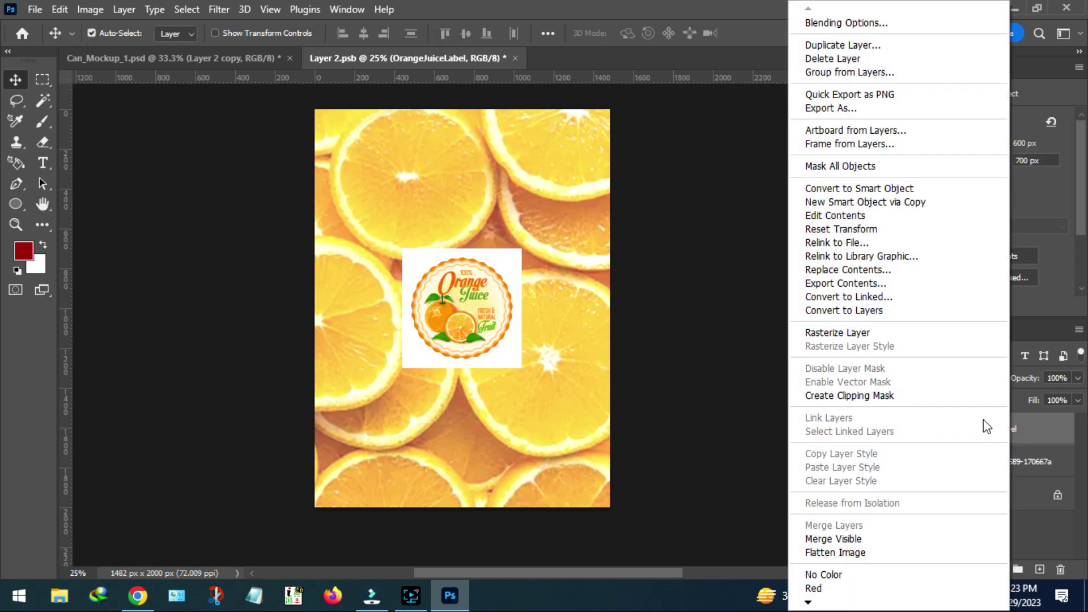
left_click(838, 332)
left_click(43, 100)
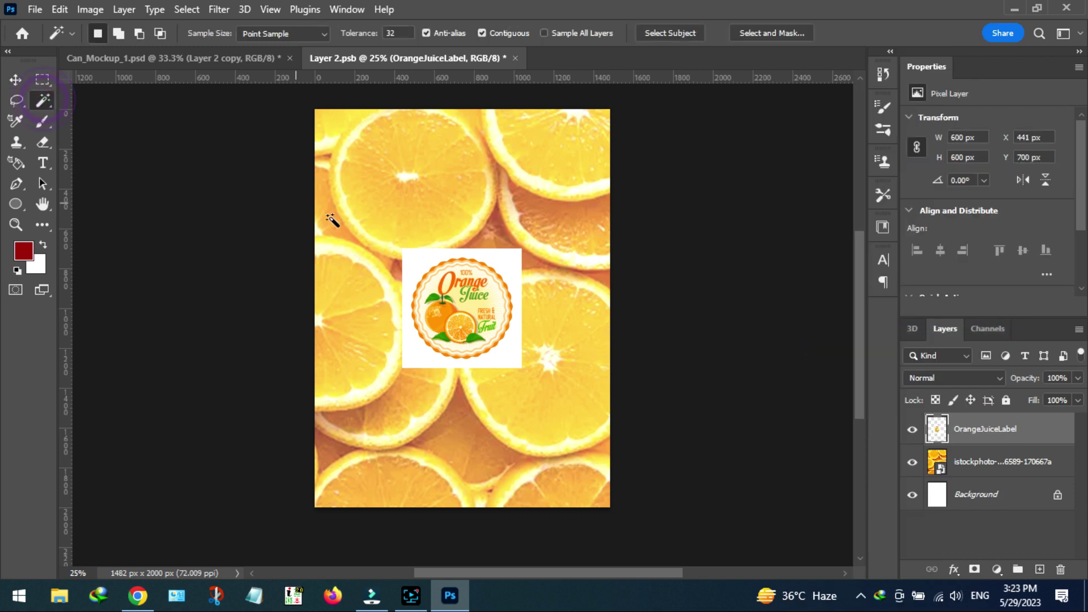
left_click(411, 267)
key("Delete")
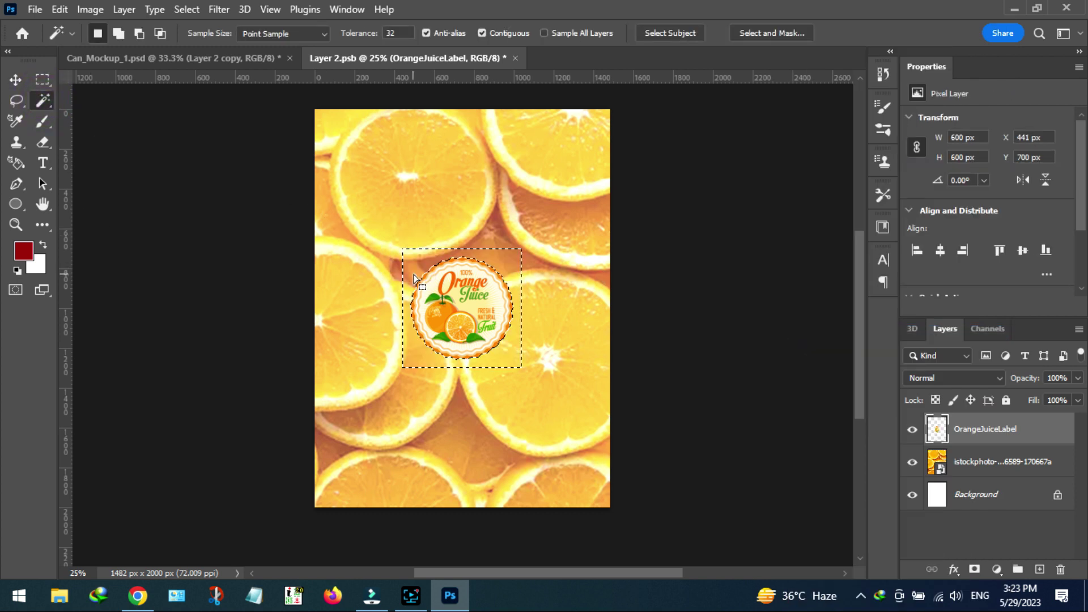
key("ctrl+d")
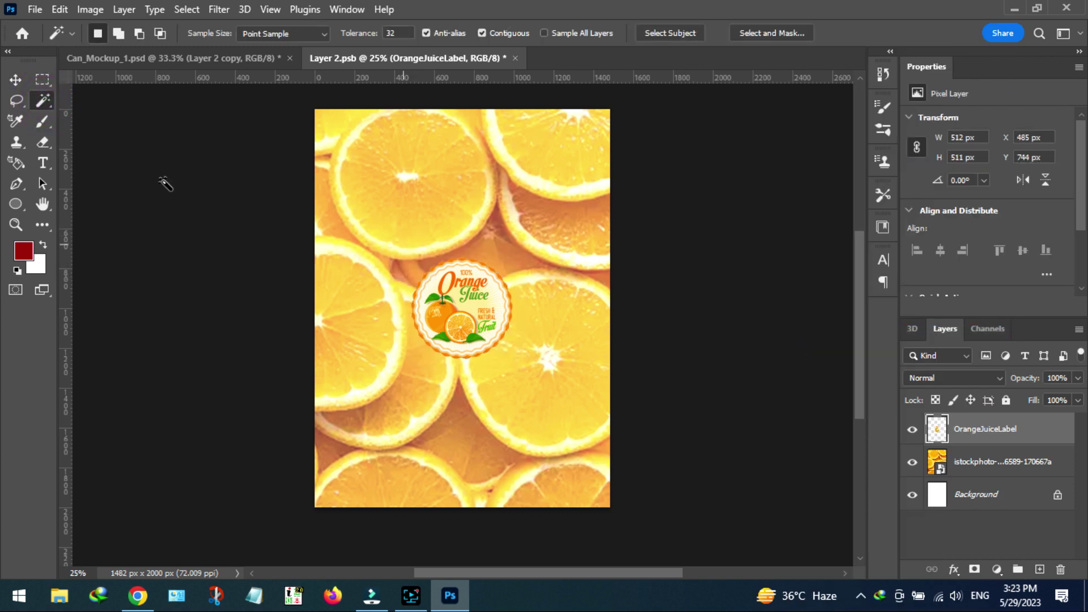
Step: Enlarge the orange juice badge to about 180% and position it horizontally centred, slightly below the middle of the canvas
left_click(17, 81)
left_click_drag(451, 327, 449, 340)
key("ctrl+t")
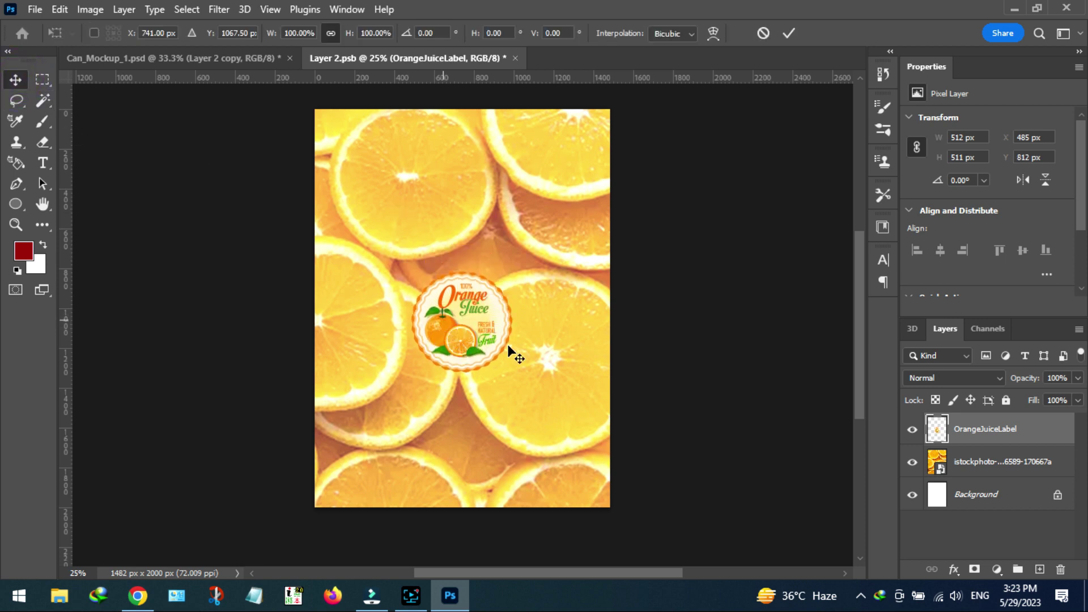
left_click_drag(512, 369, 607, 425)
left_click_drag(499, 339, 476, 325)
key("Return")
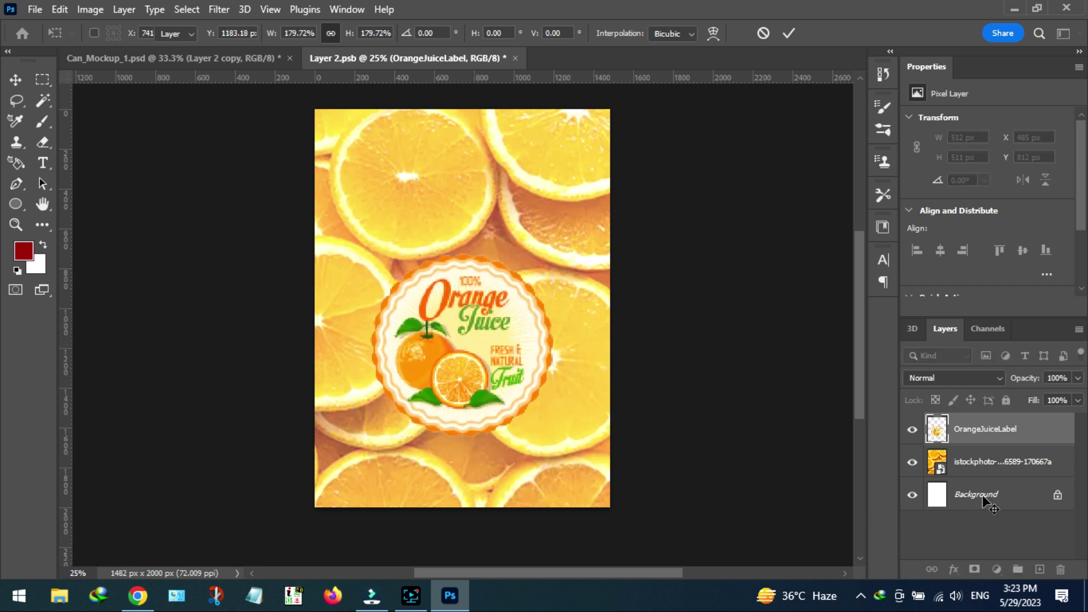
Step: Add a Solid Color fill layer above the Background, using the yellow-orange fcb116 sampled from the orange slices
left_click(983, 499)
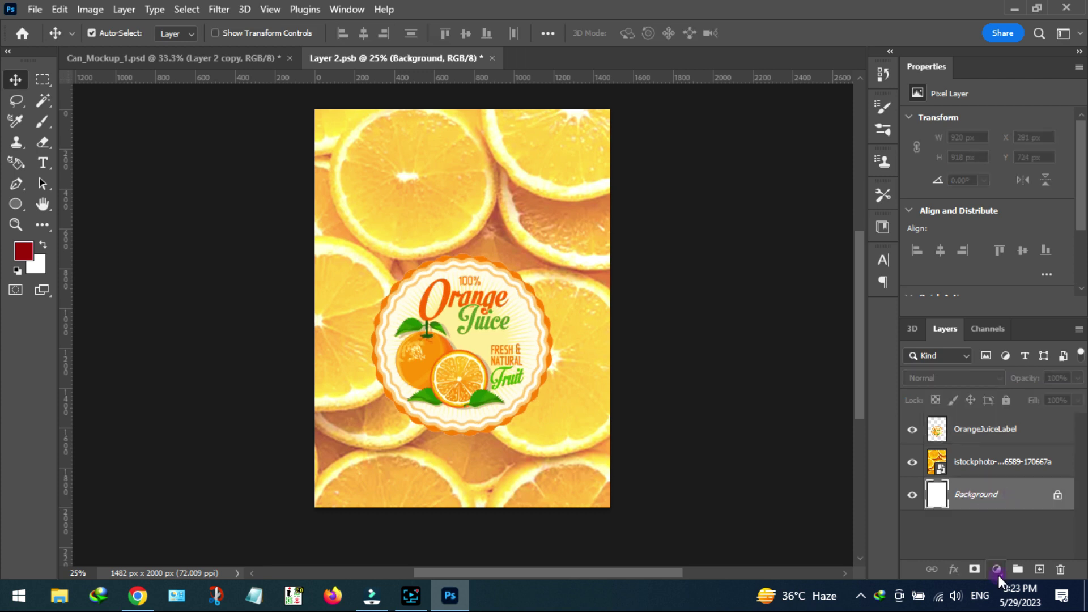
left_click(998, 569)
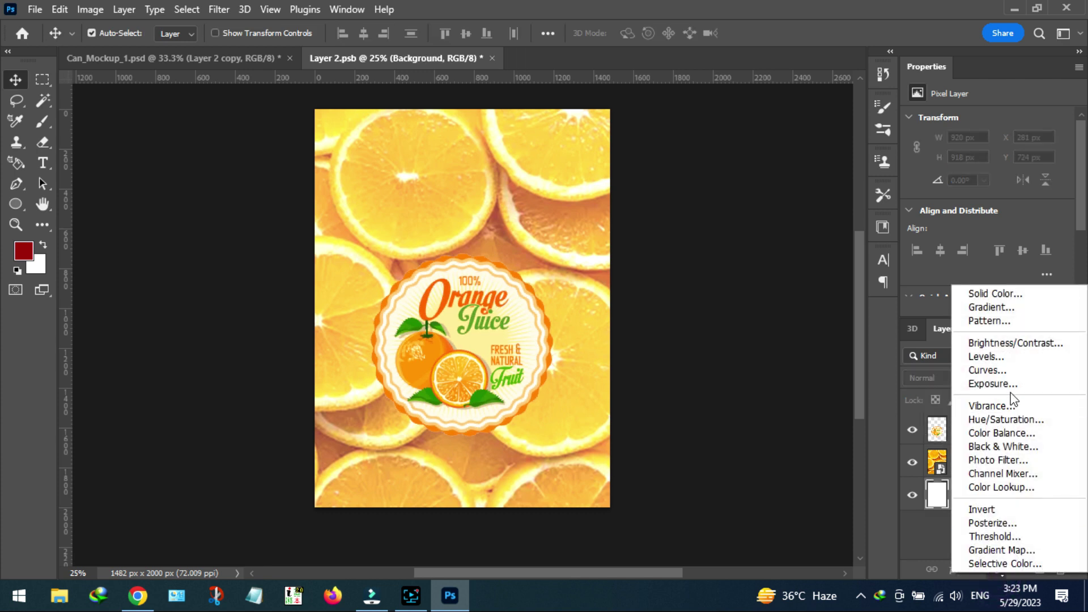
left_click(996, 289)
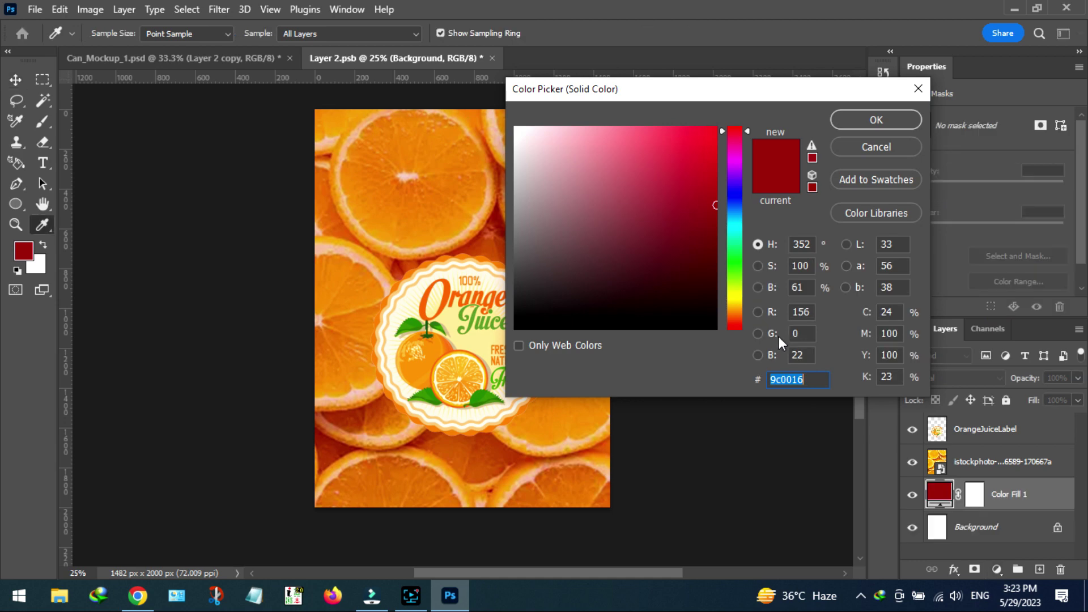
left_click(400, 173)
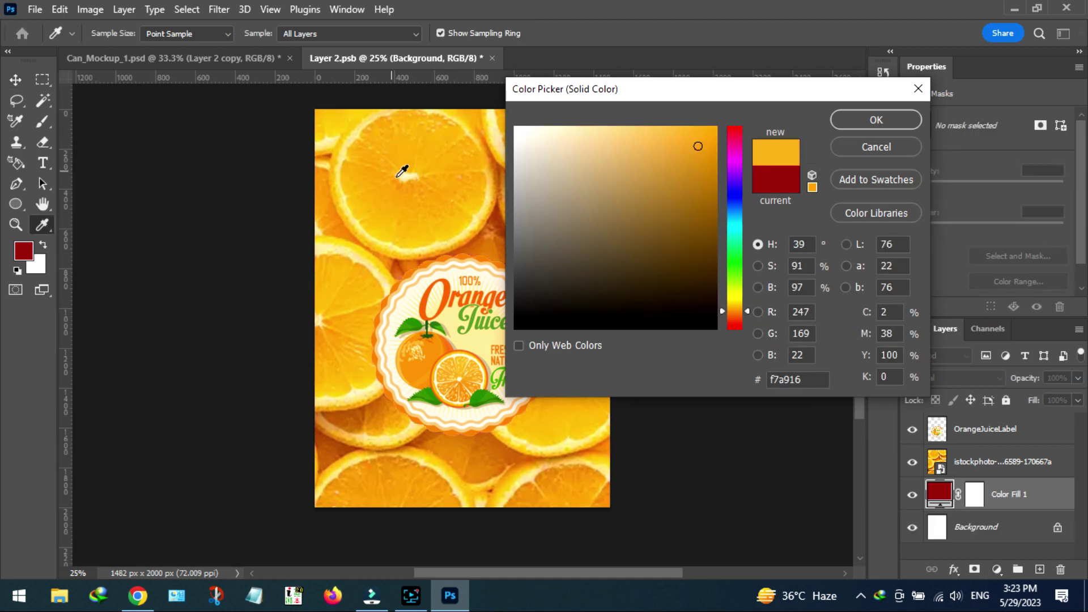
left_click(864, 119)
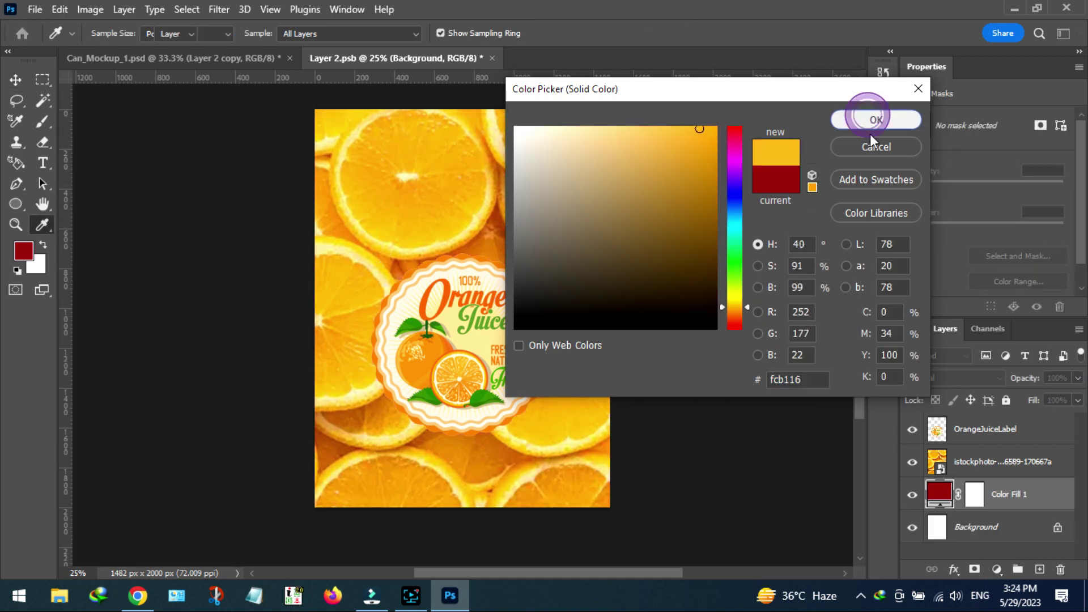
Step: Set the opacity of the orange-slices photo layer to 35%
left_click(981, 476)
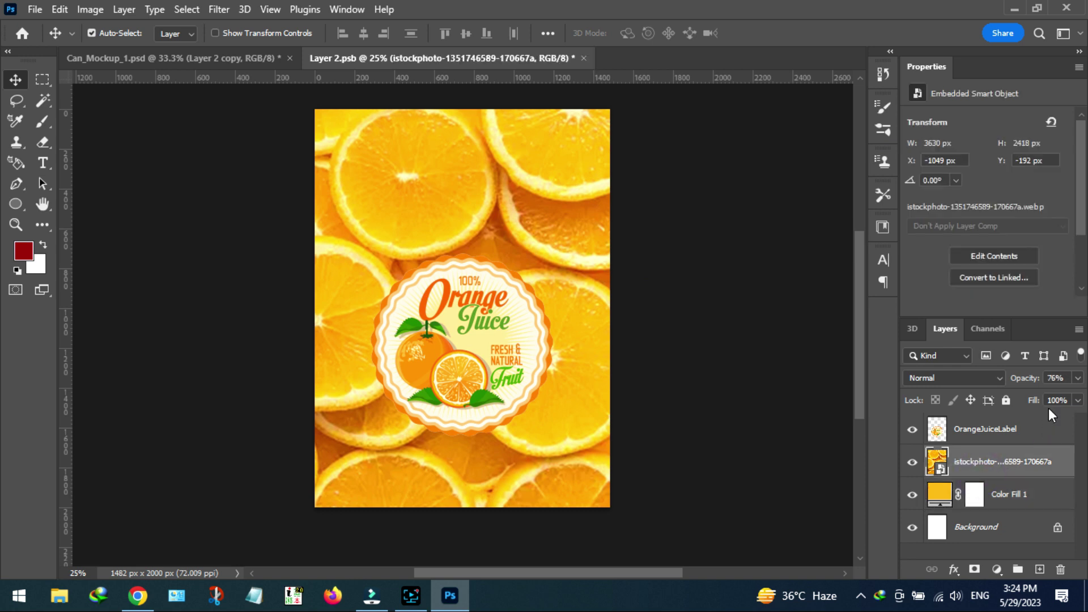
left_click(1079, 378)
left_click_drag(1033, 399, 1033, 397)
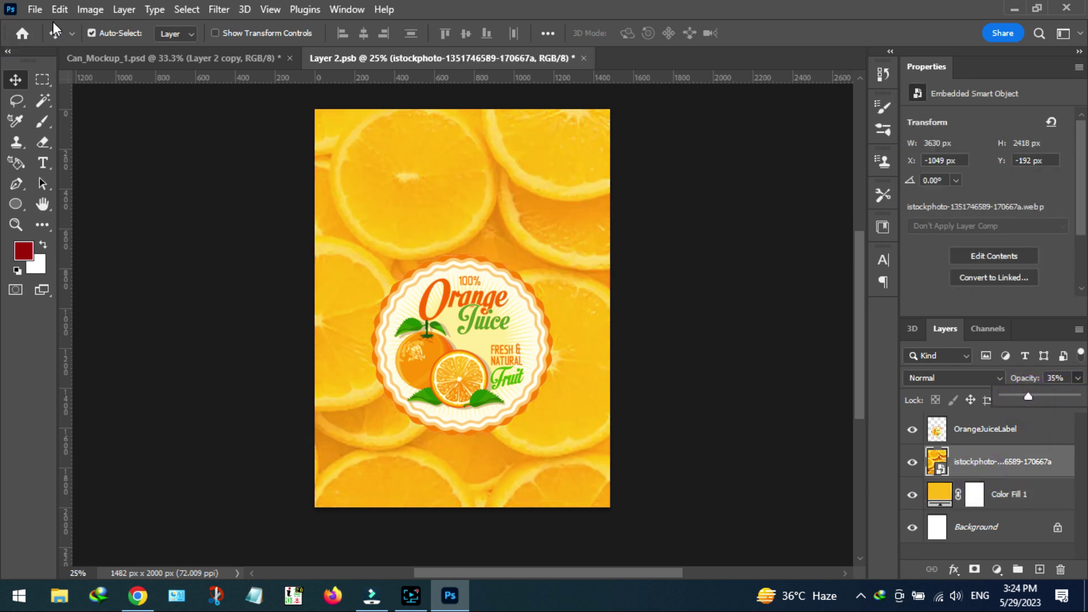
Step: Place the embedded fantalogo-svg image, scale it to about 59% and centre it above the orange juice badge near the canvas's upper edge
left_click(35, 9)
left_click(35, 9)
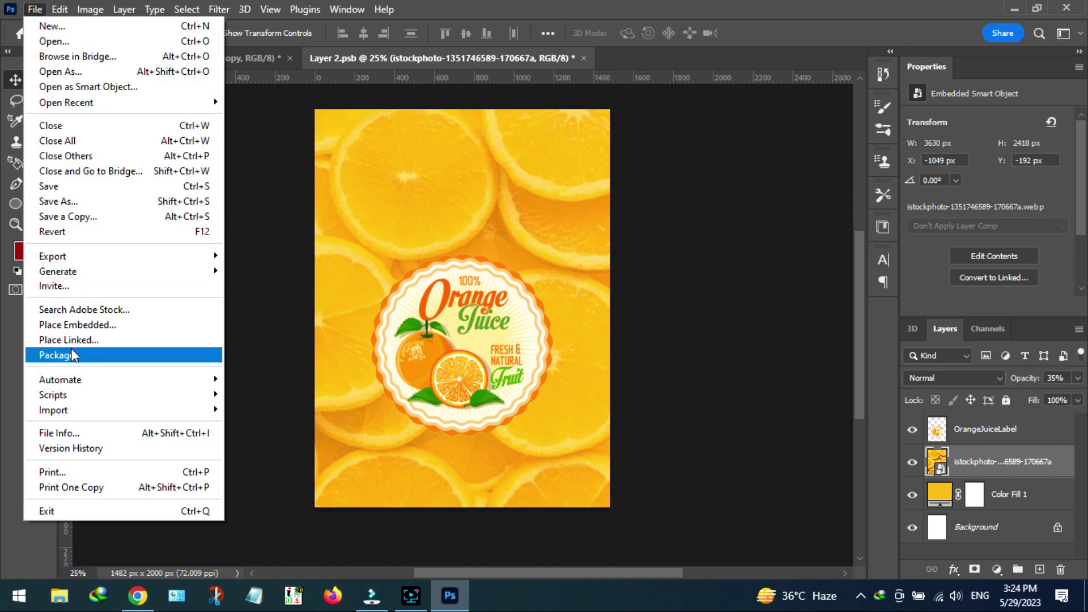
left_click(74, 326)
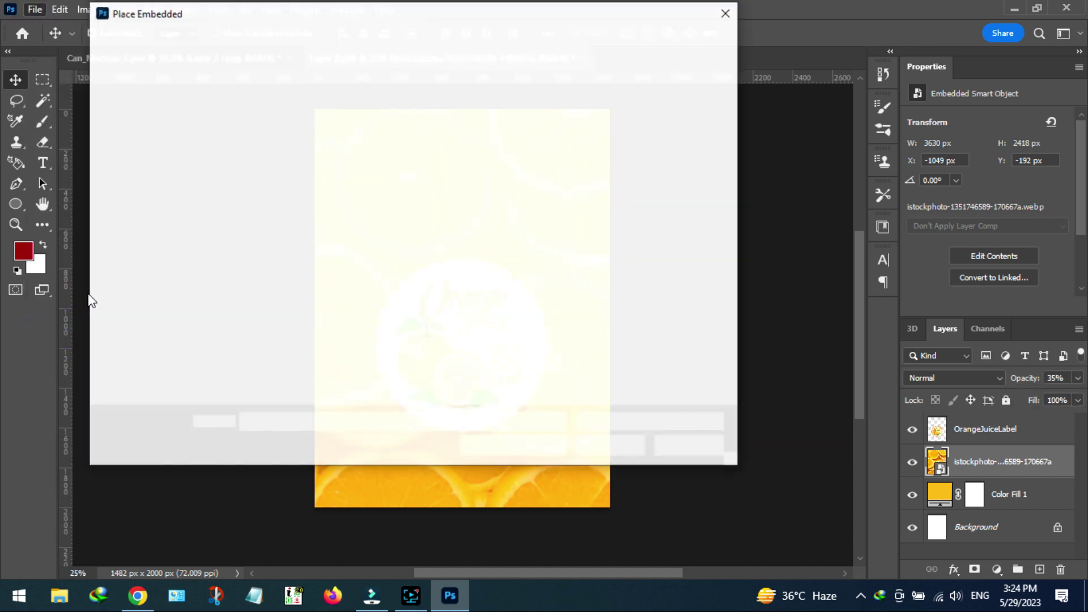
left_click(645, 117)
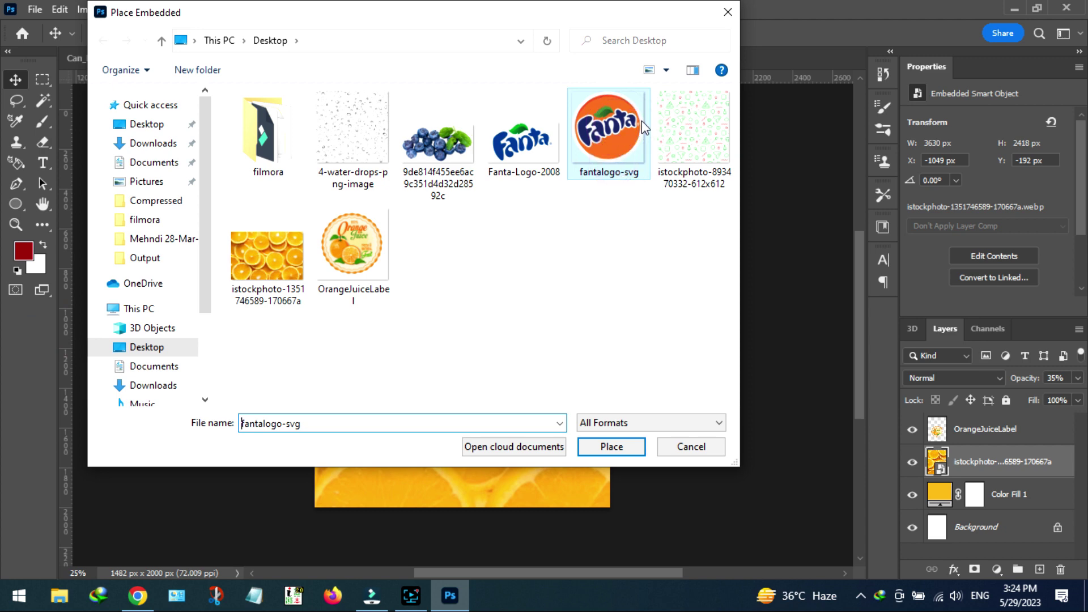
double_click(640, 122)
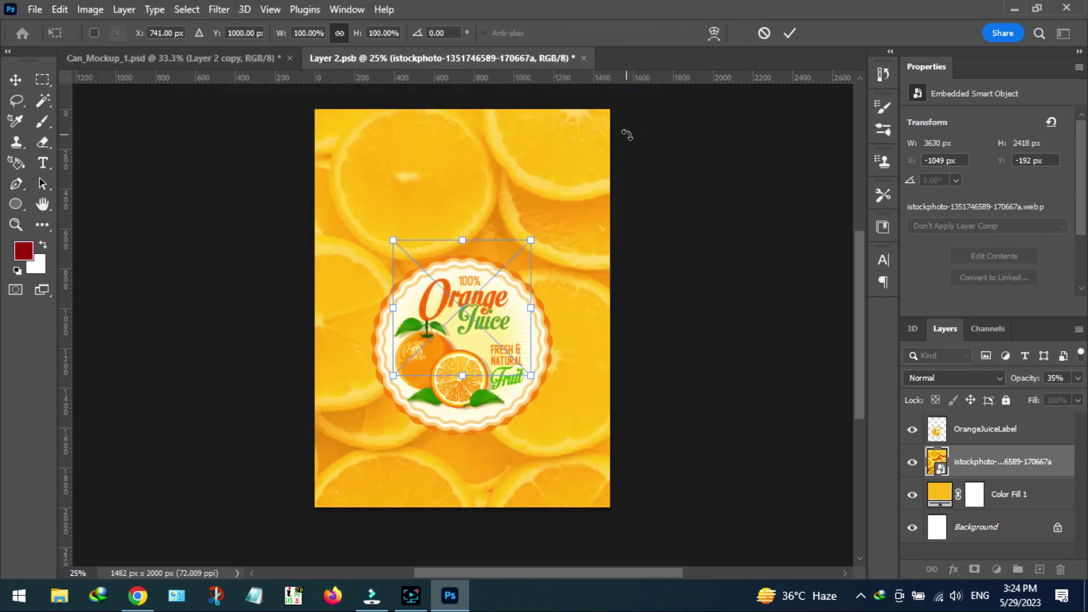
left_click_drag(475, 265, 468, 142)
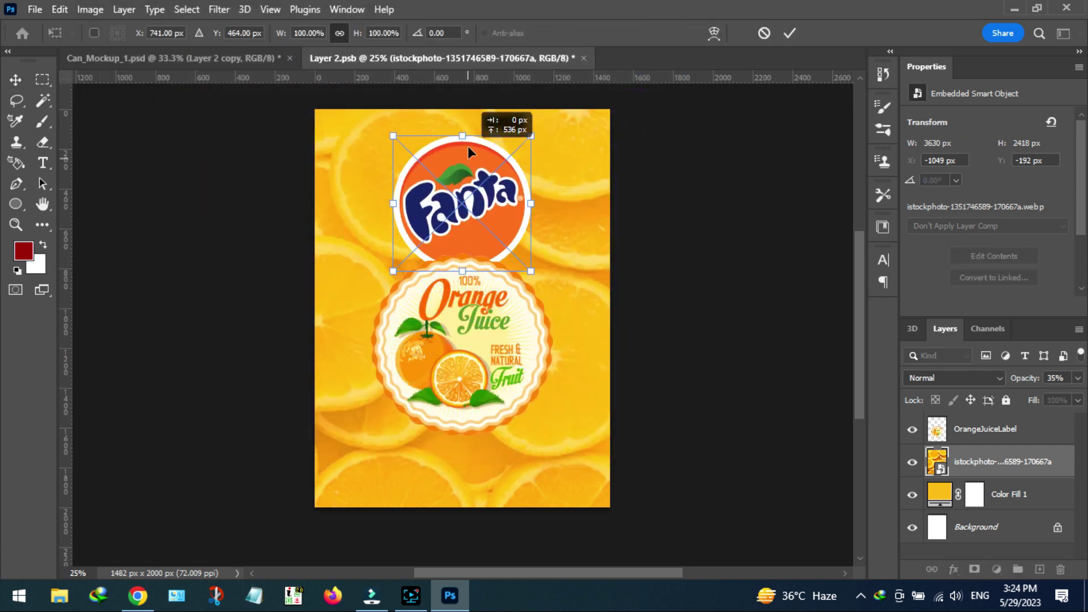
left_click_drag(390, 119, 458, 168)
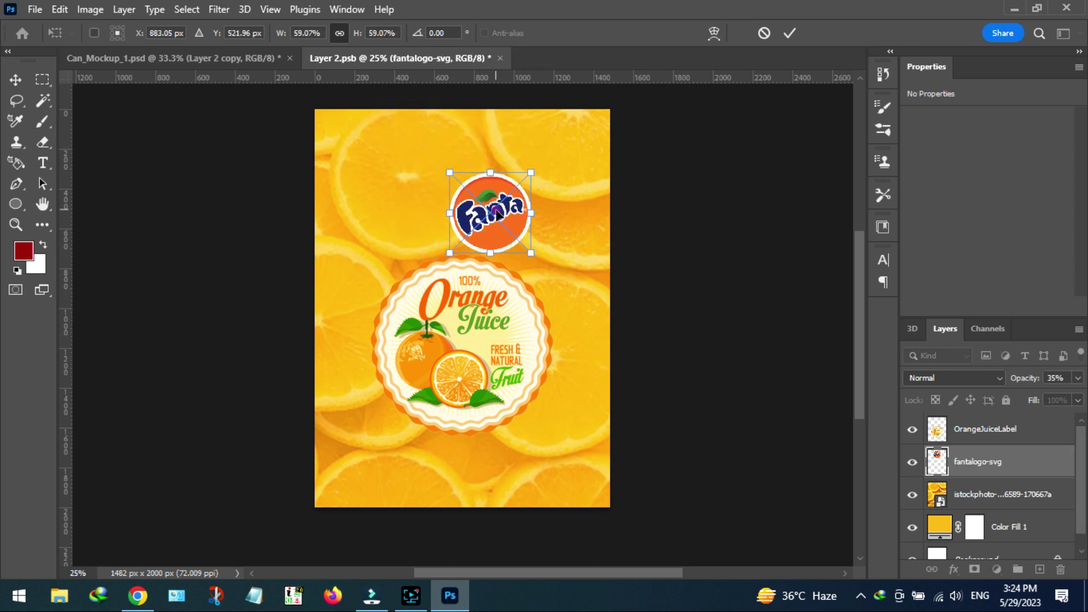
left_click_drag(496, 213, 470, 168)
key("Return")
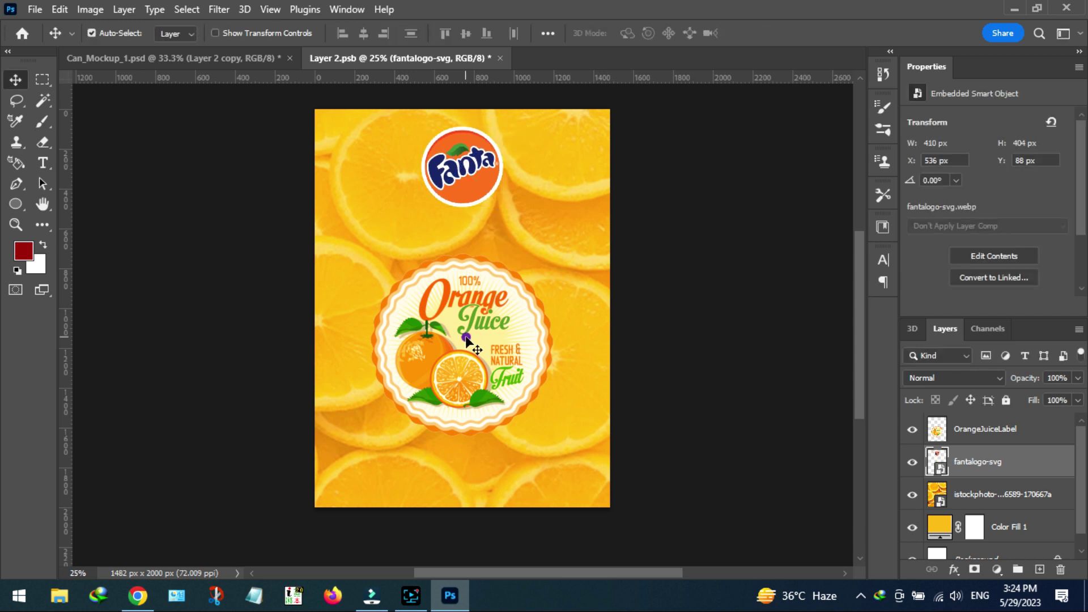
Step: Enlarge the orange juice badge to about 111%, centre it horizontally below the Fanta logo, and save the label to update the can mockup
left_click_drag(466, 338, 473, 344)
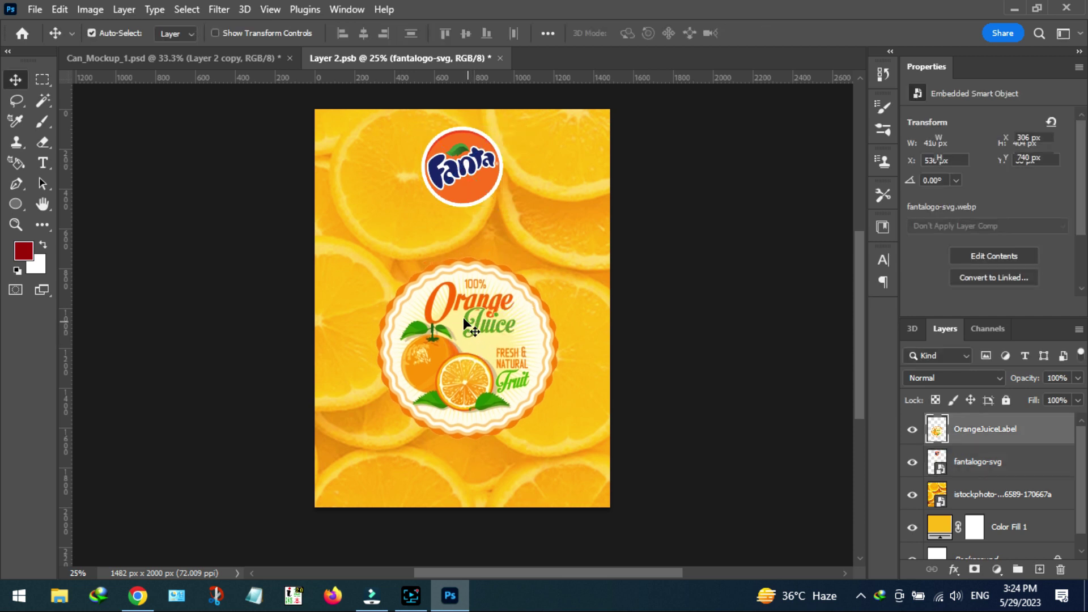
key("ctrl+t")
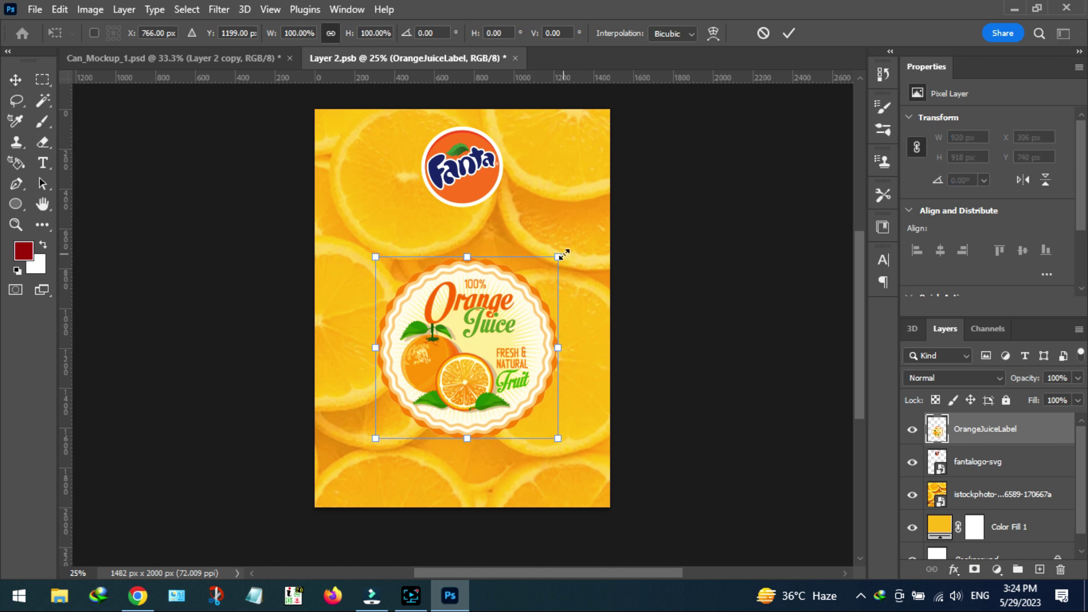
left_click_drag(562, 255, 581, 235)
left_click_drag(495, 357, 469, 318)
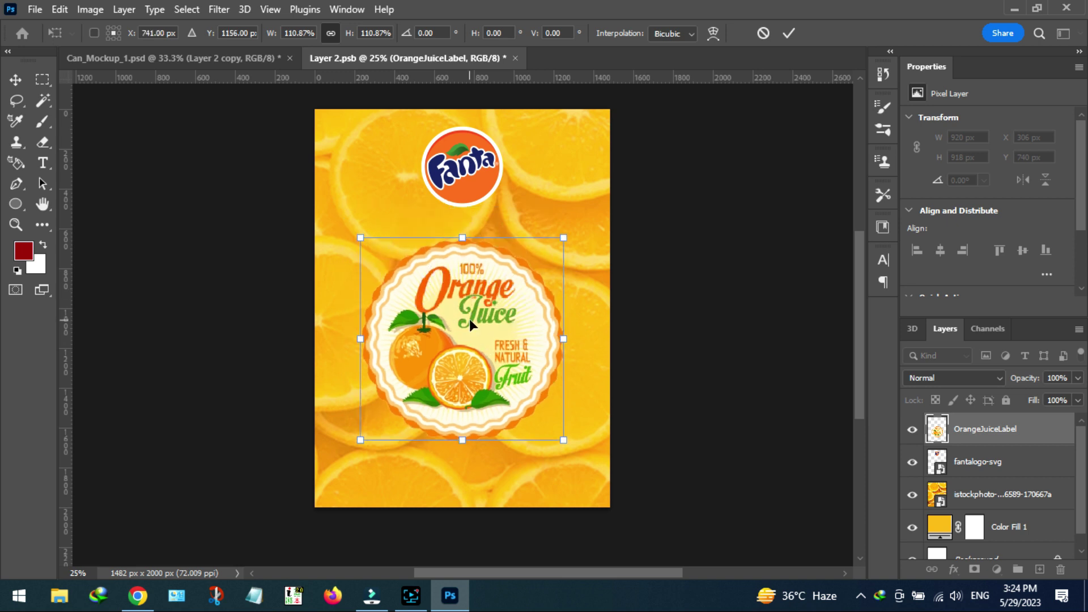
key("Return")
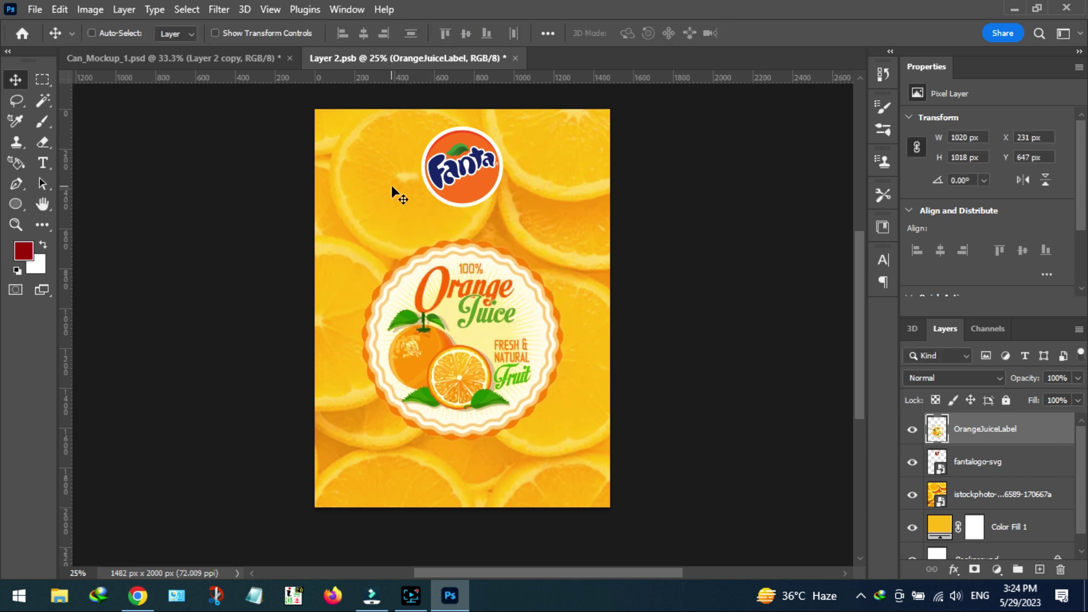
key("ctrl+s")
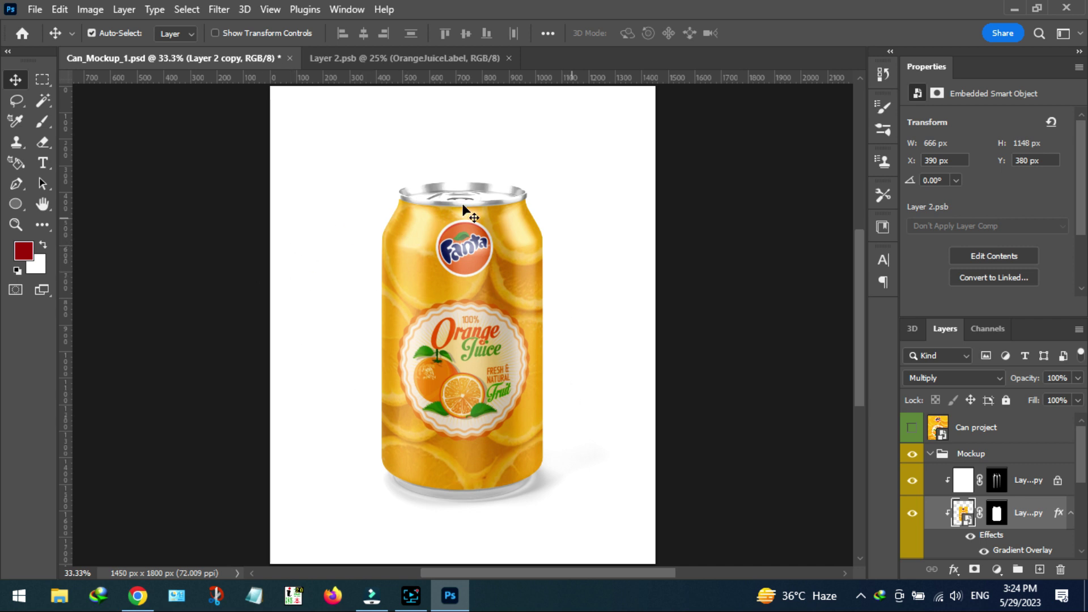
Step: Place the embedded 4-water-drops-png-image in the can mockup and scale it to about 30% so it covers the can's body
left_click(35, 9)
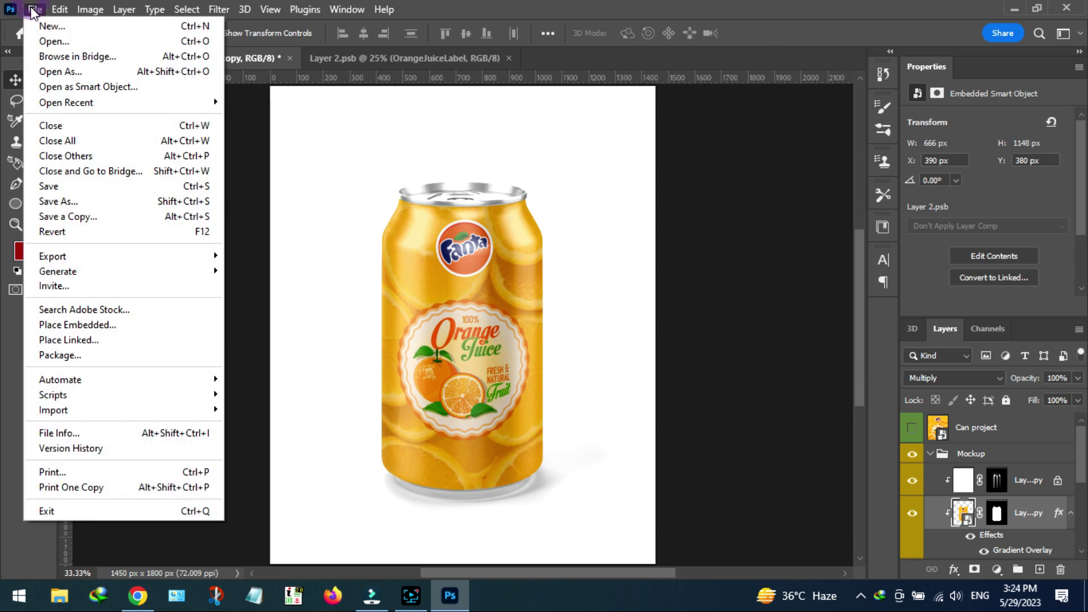
left_click(110, 326)
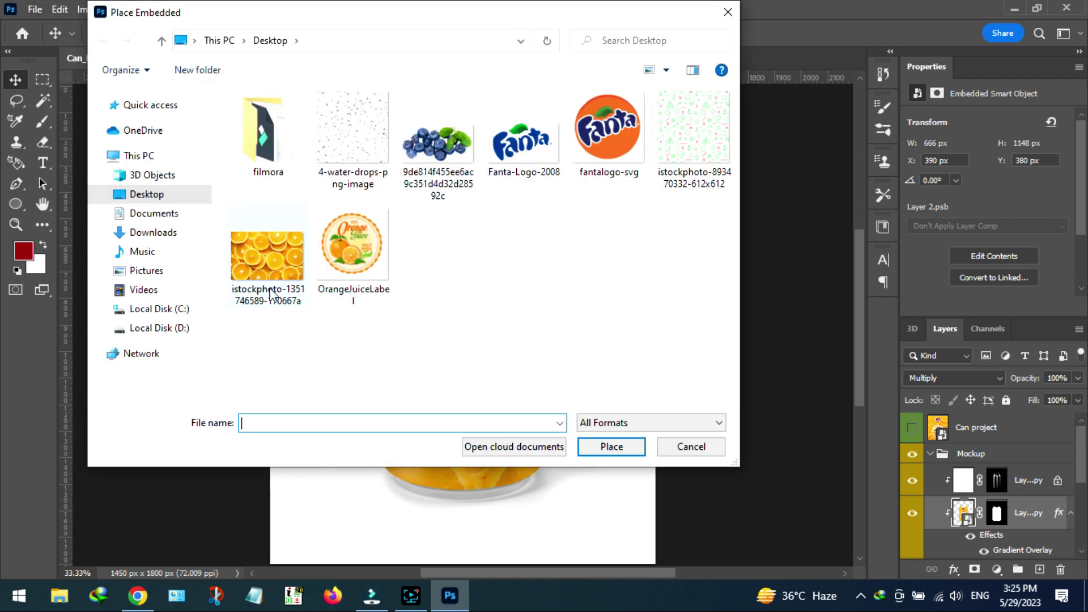
double_click(332, 121)
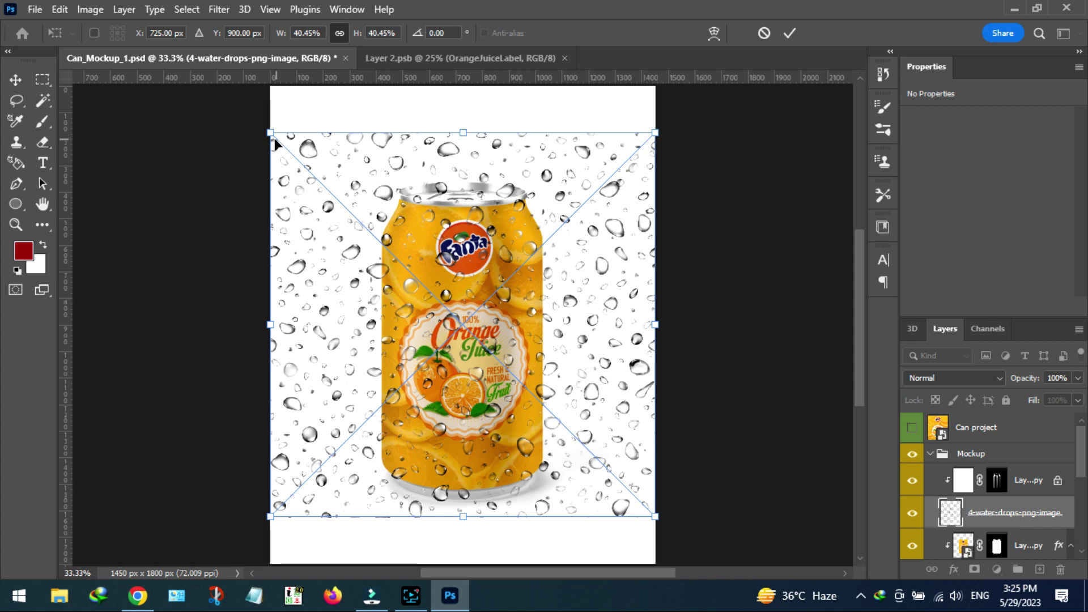
left_click_drag(272, 135, 389, 249)
mouse_move(476, 334)
left_mouse_down()
mouse_move(431, 287)
mouse_move(460, 339)
left_mouse_up()
left_click_drag(484, 478, 473, 491)
key("Return")
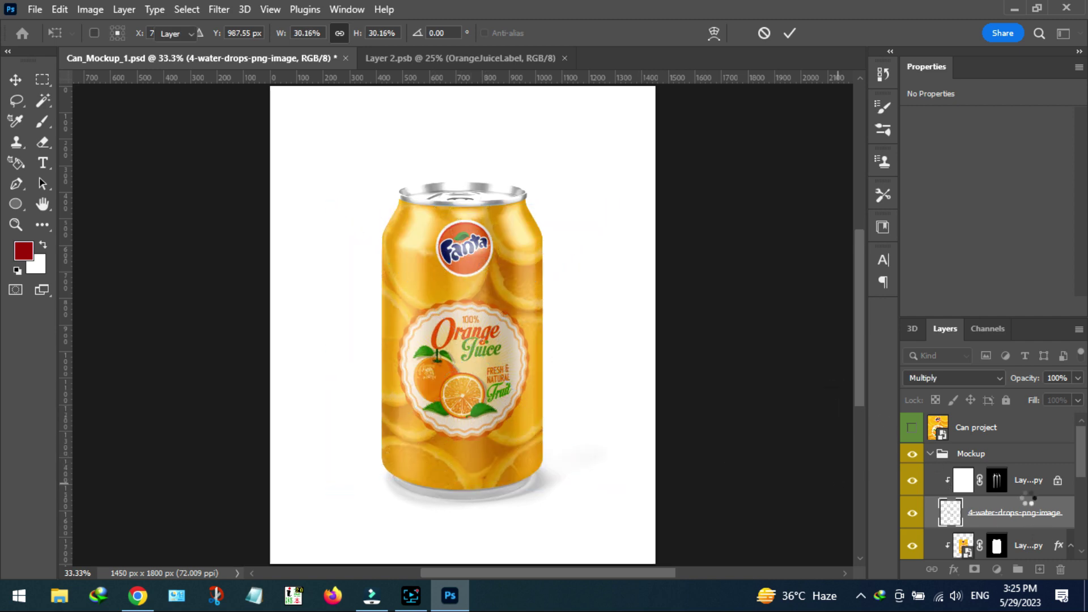
Step: Move the water-drops layer to the top of the Mockup group and set its blend mode to Overlay
left_click_drag(1013, 520, 1006, 453)
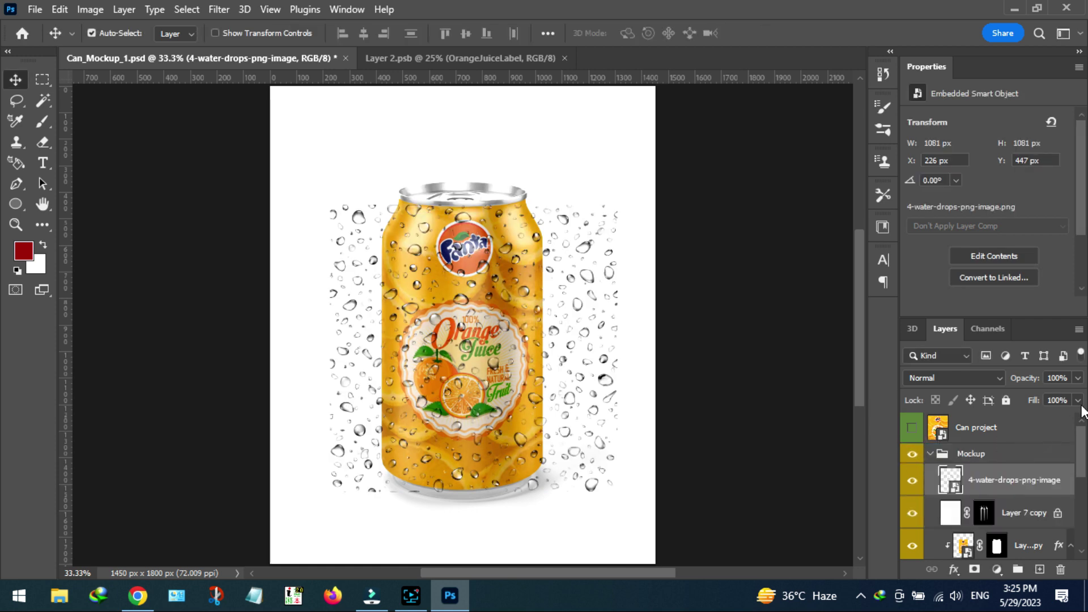
left_click(1077, 380)
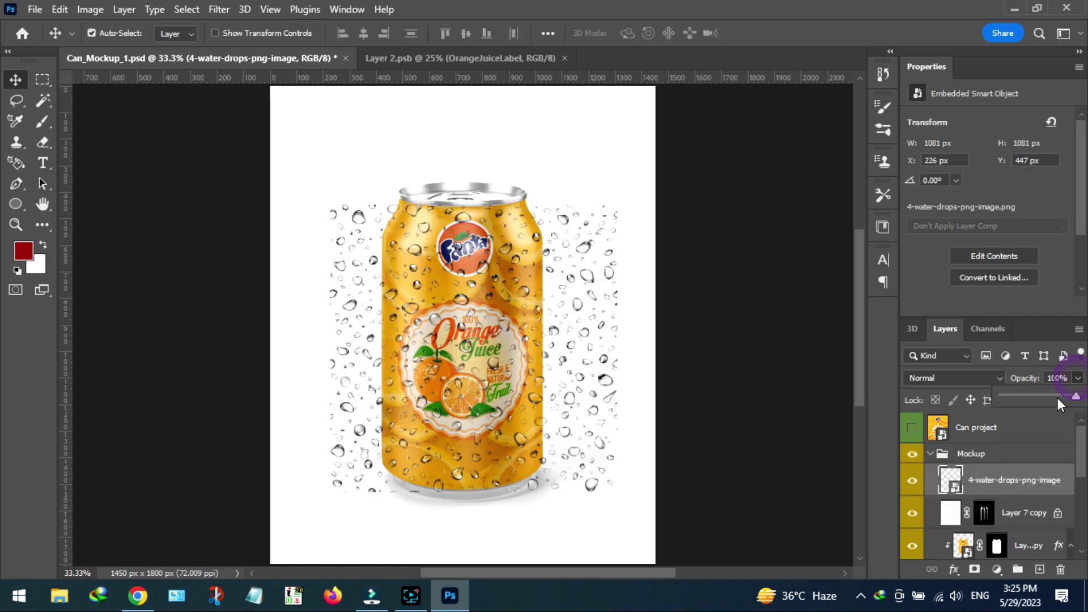
left_click(946, 378)
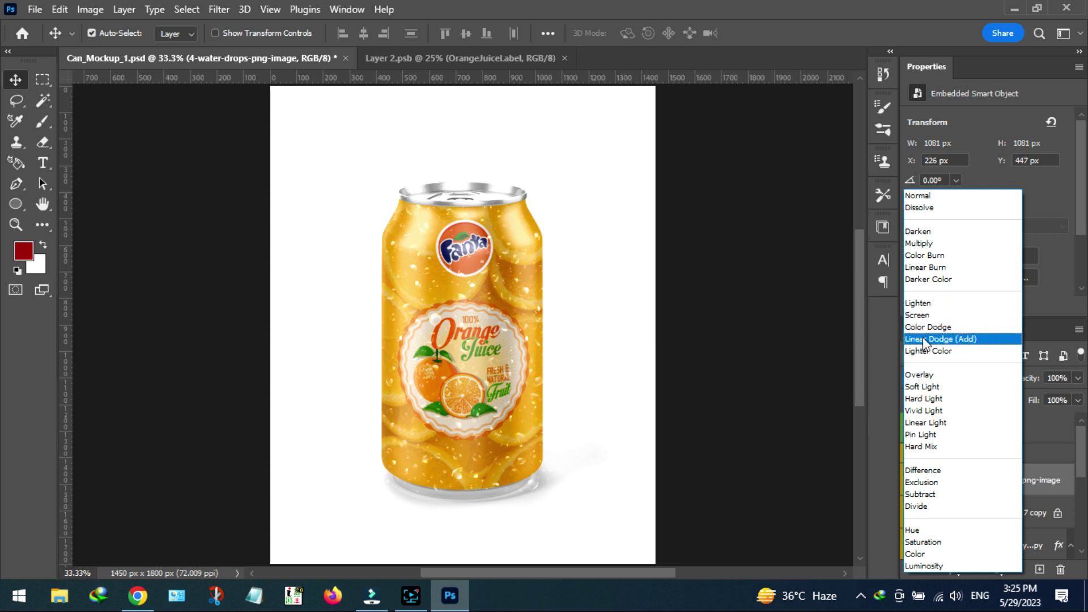
left_click(919, 377)
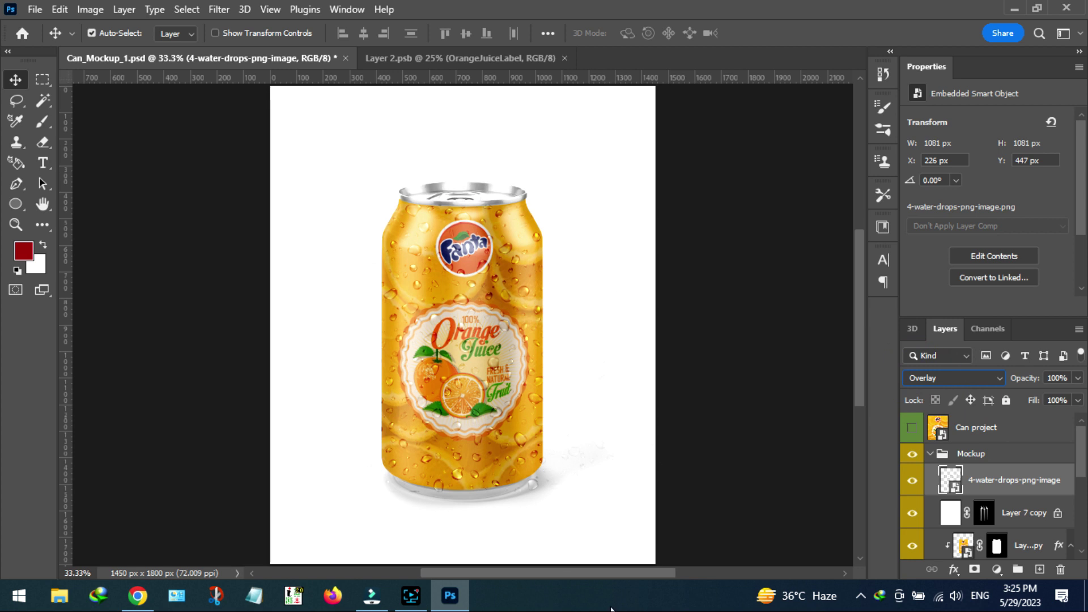
key("ctrl+plus")
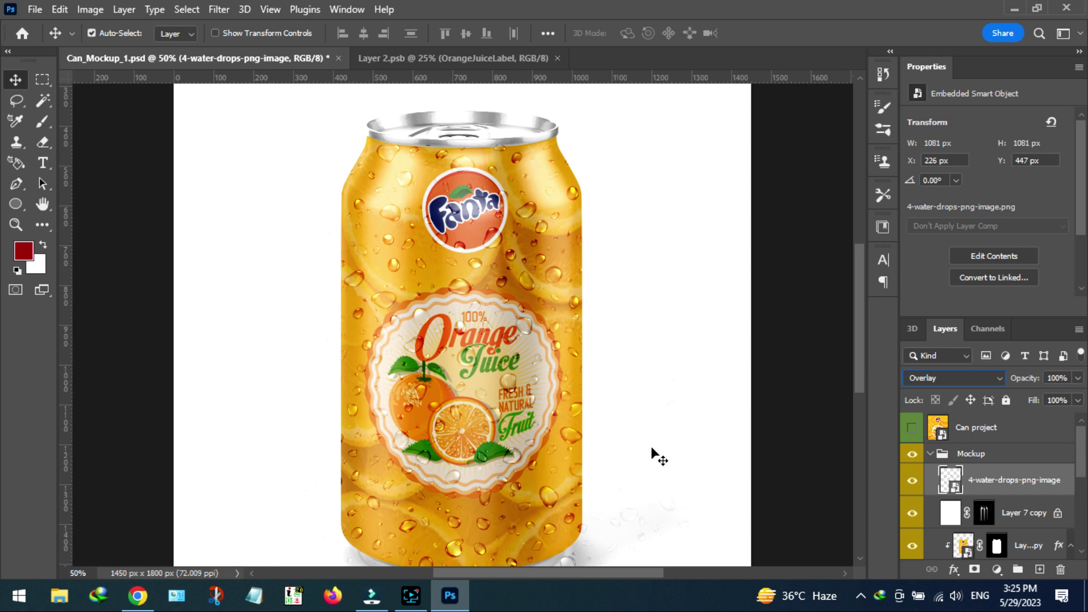
left_click(411, 594)
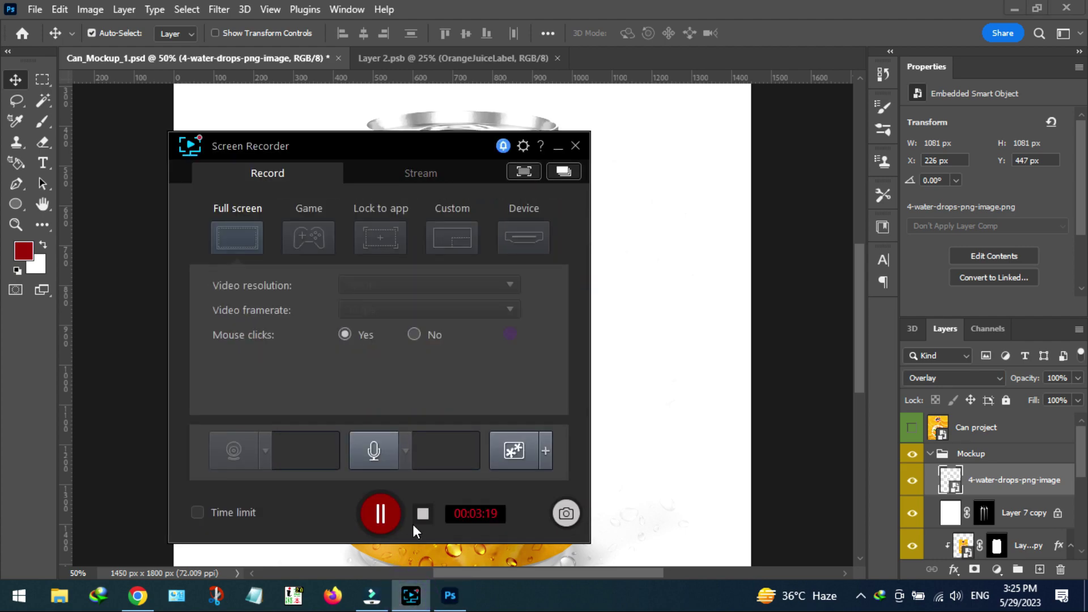